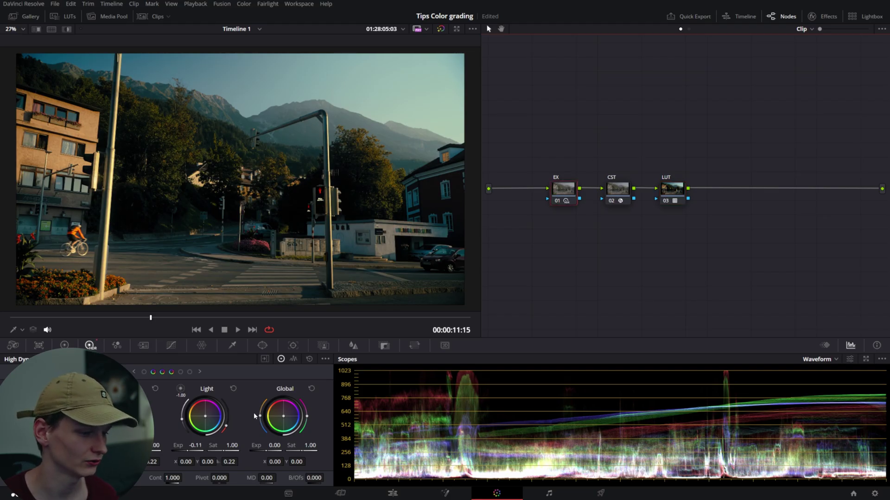
Step: Compare the grade by toggling the EX node, inspecting CST settings, and bypassing the LUT node
left_click(555, 200)
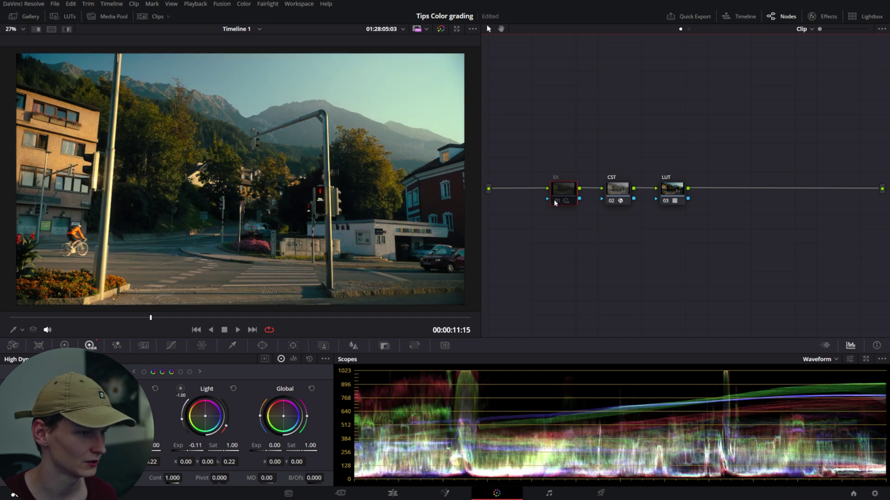
left_click(556, 201)
left_click(618, 189)
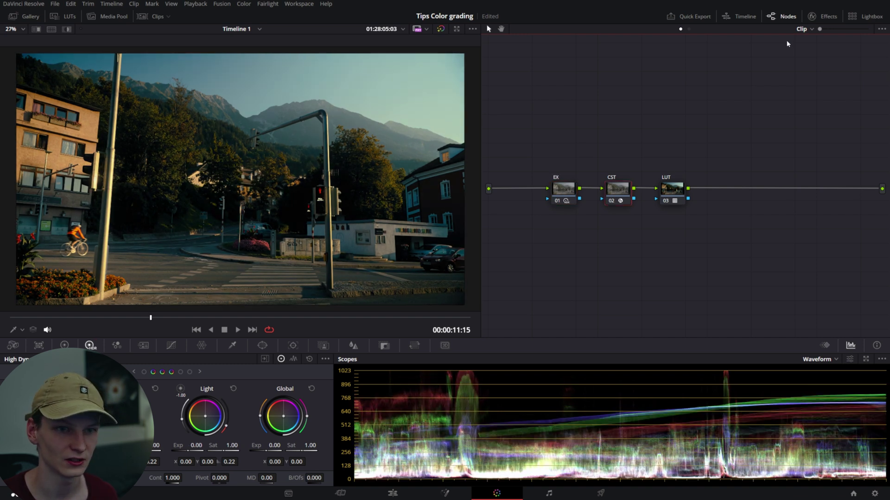
left_click(821, 18)
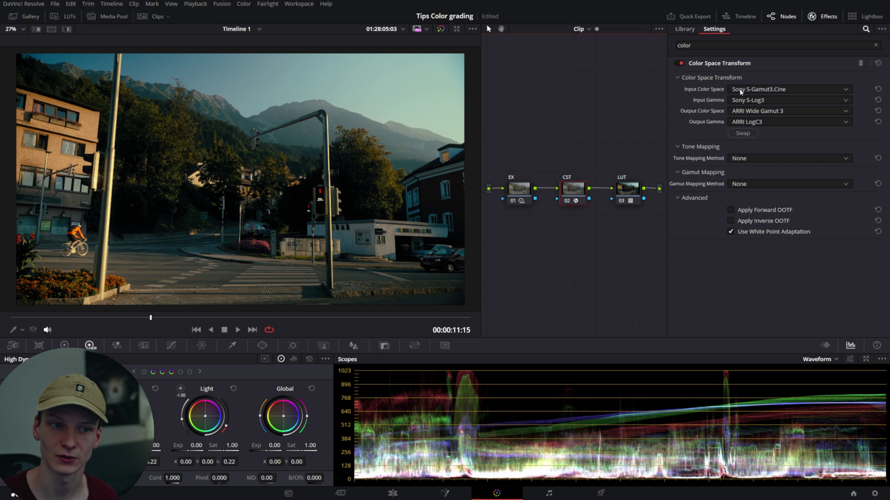
left_click(821, 17)
left_click(673, 201)
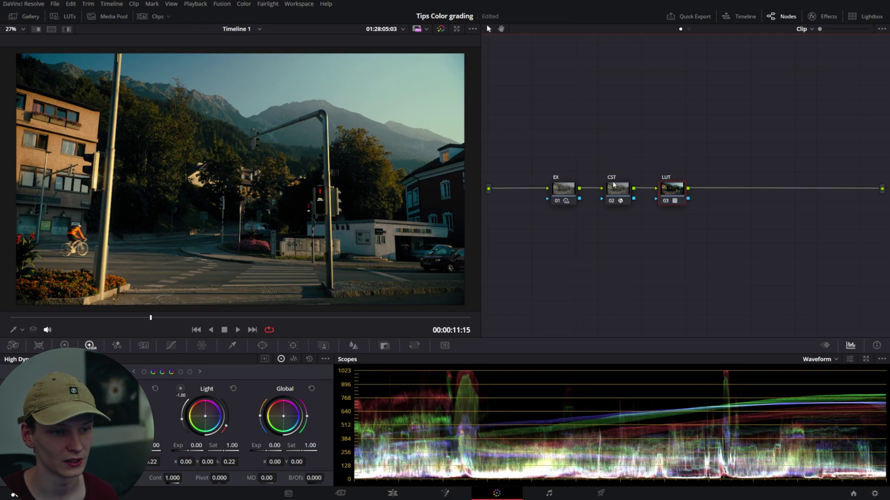
left_click(820, 17)
left_click(821, 16)
left_click(672, 189)
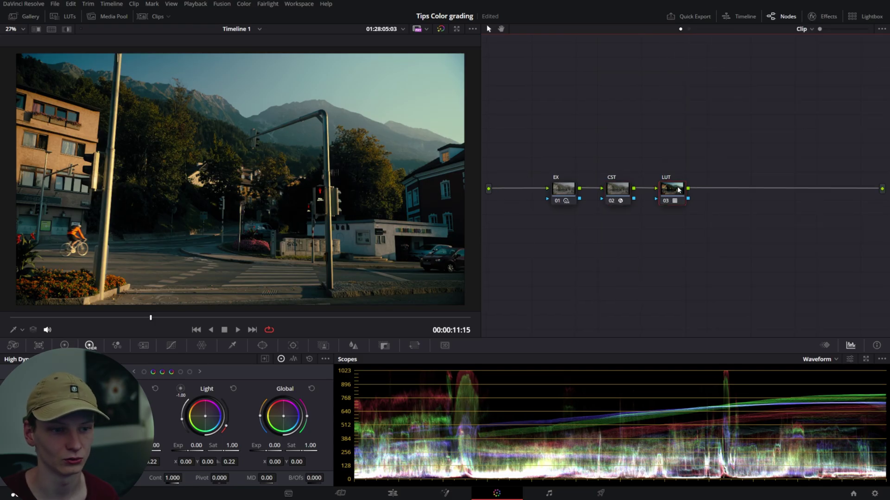
key("ctrl+d")
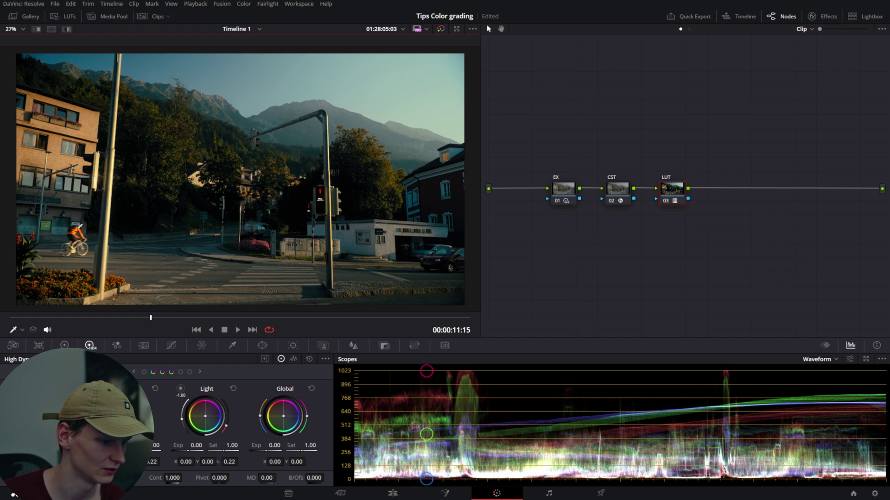
Step: Switch the scope to Vectorscope, check its settings, and pan the zoomed viewer toward the left building
left_click(834, 360)
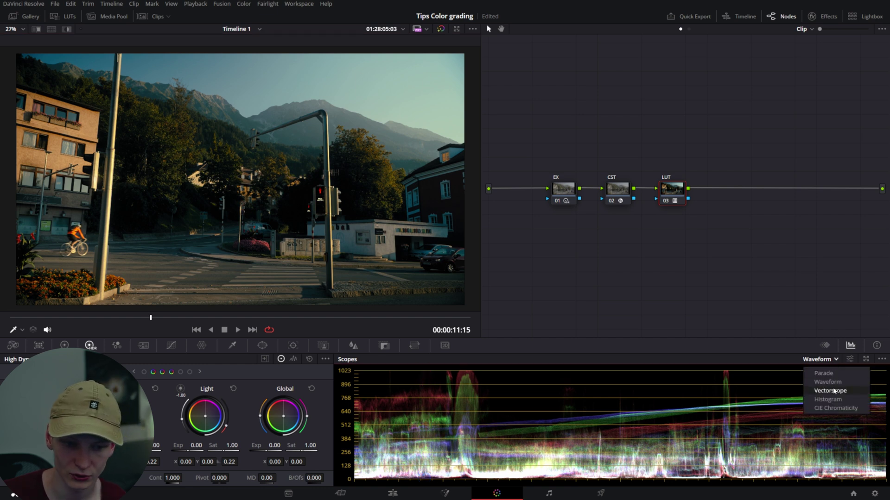
left_click(829, 391)
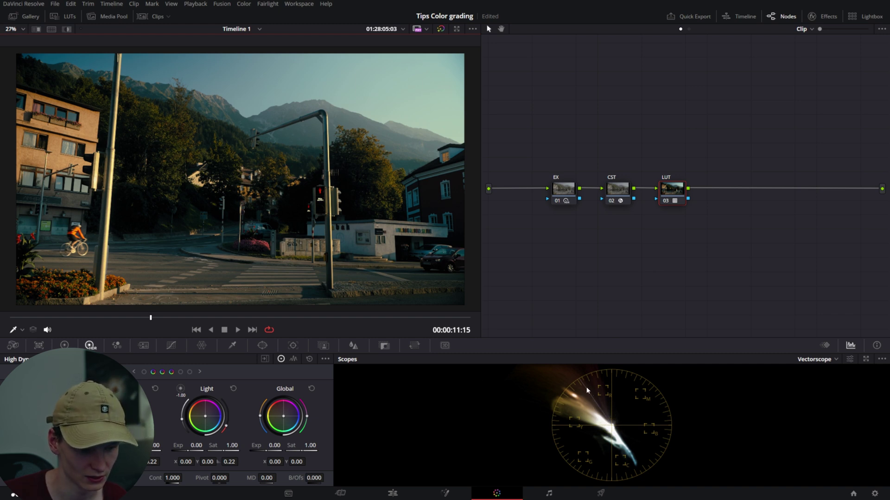
left_click(849, 359)
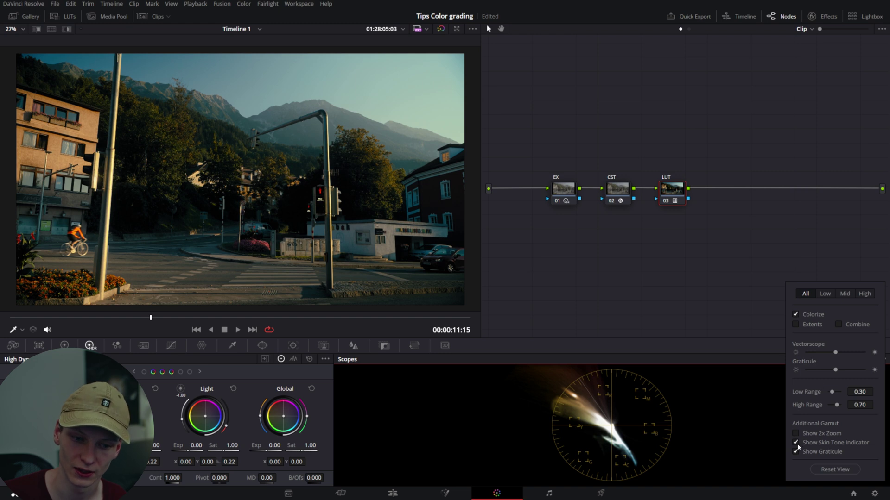
left_click(740, 368)
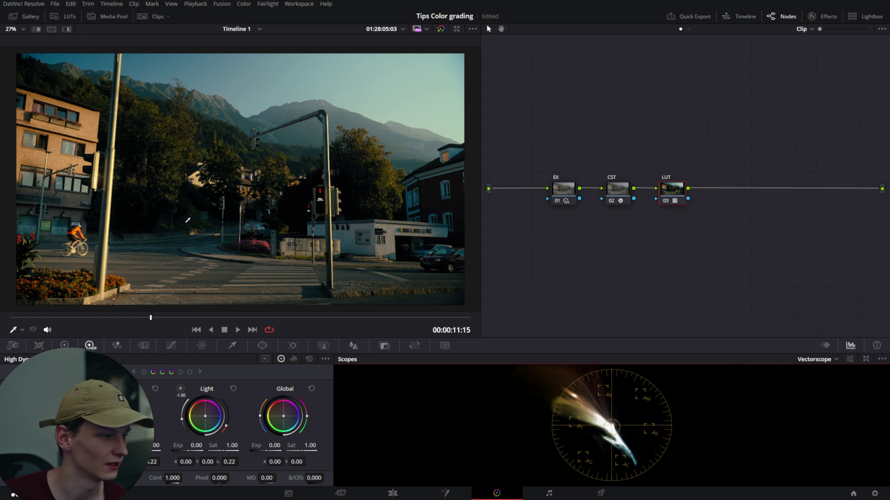
scroll(90, 242, "up", 1)
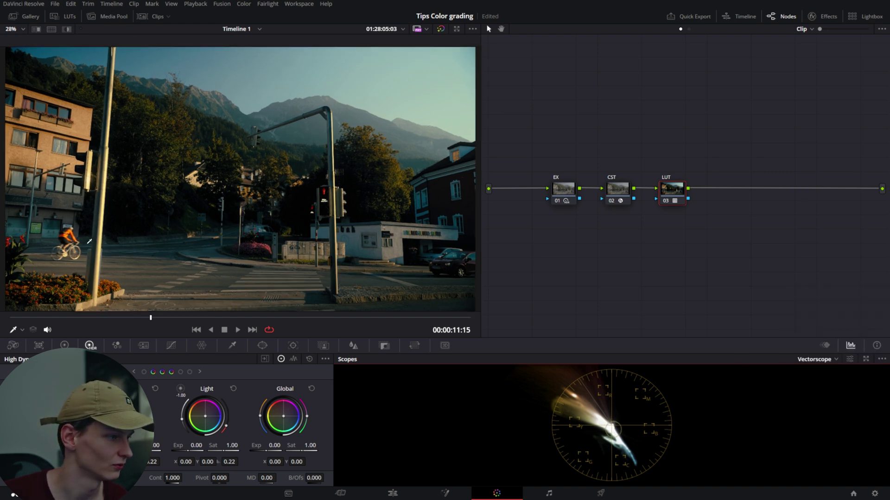
scroll(89, 241, "up", 3)
left_click_drag(89, 241, 296, 221)
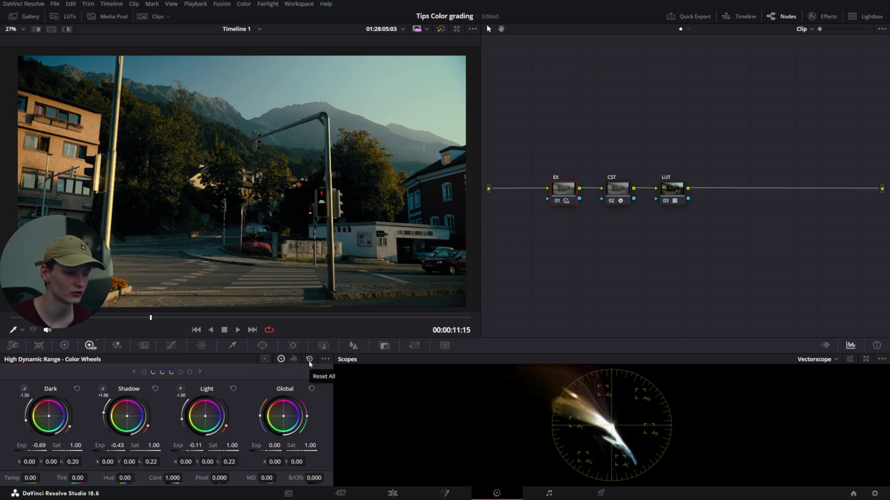
Step: Reset all of the EX node's HDR exposure values to 0.00 and return to the Primaries wheels
left_click(309, 359)
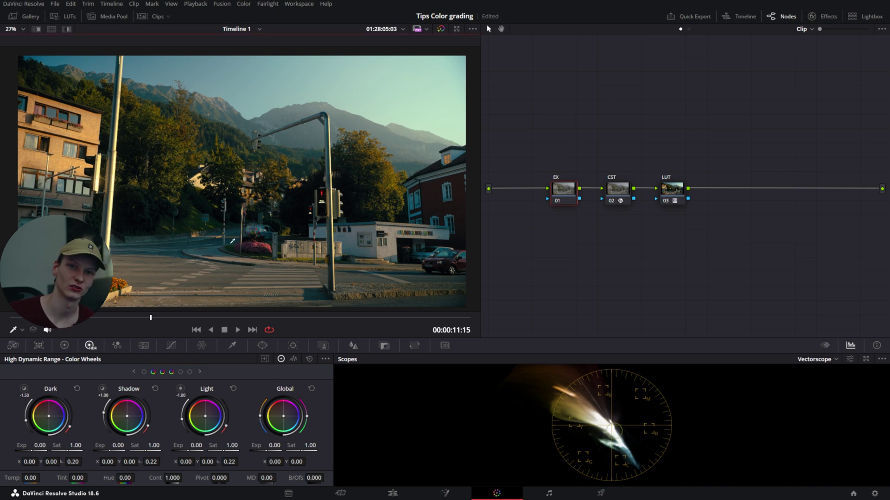
left_click(65, 347)
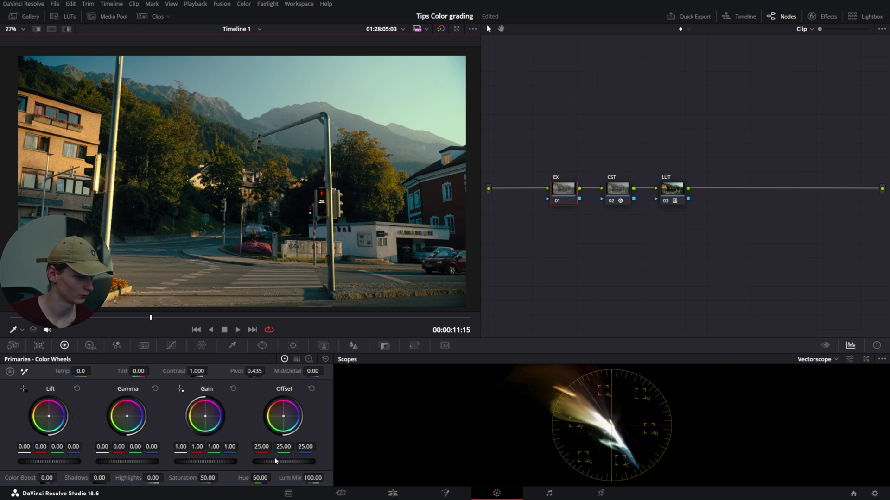
Step: Darken the image with Offset while watching the Waveform scope, then reset Highlights and show Log wheels
left_click_drag(276, 460, 260, 460)
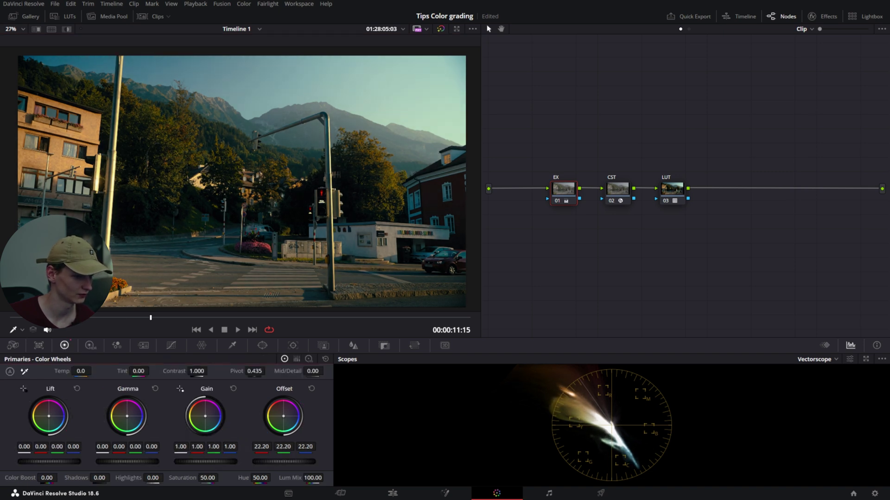
left_click(818, 359)
left_click(809, 381)
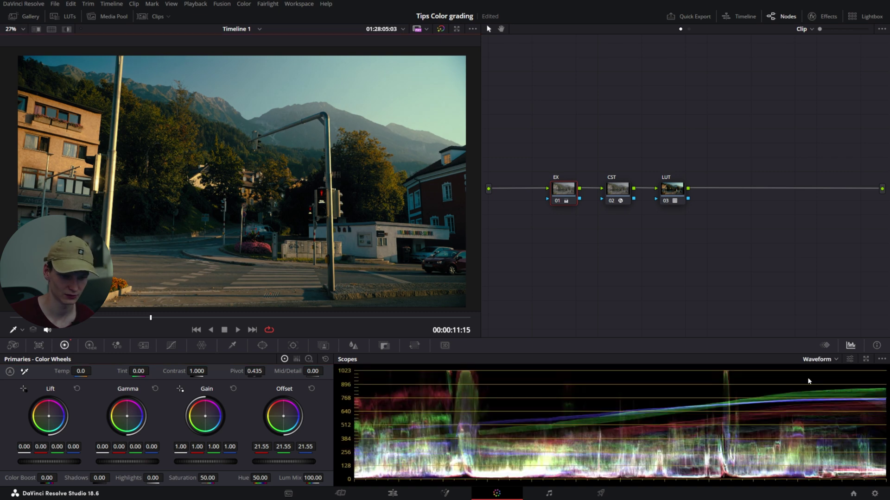
left_click_drag(273, 463, 262, 463)
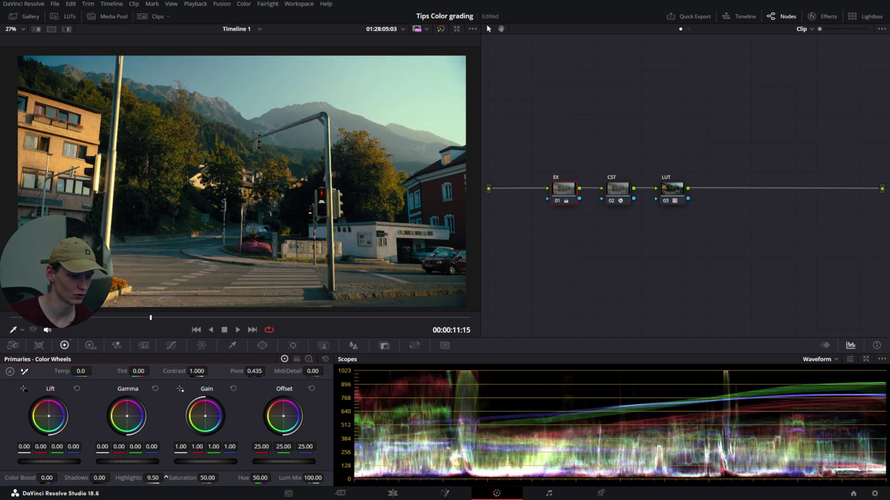
left_click(326, 358)
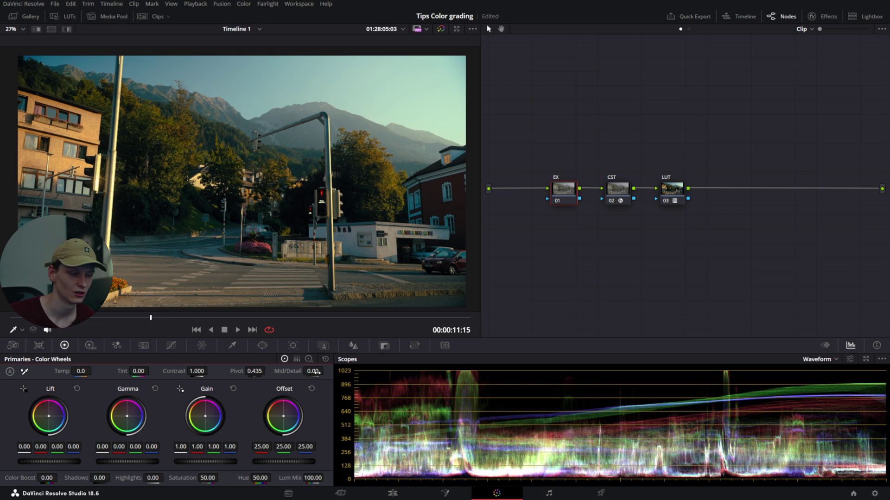
left_click(310, 360)
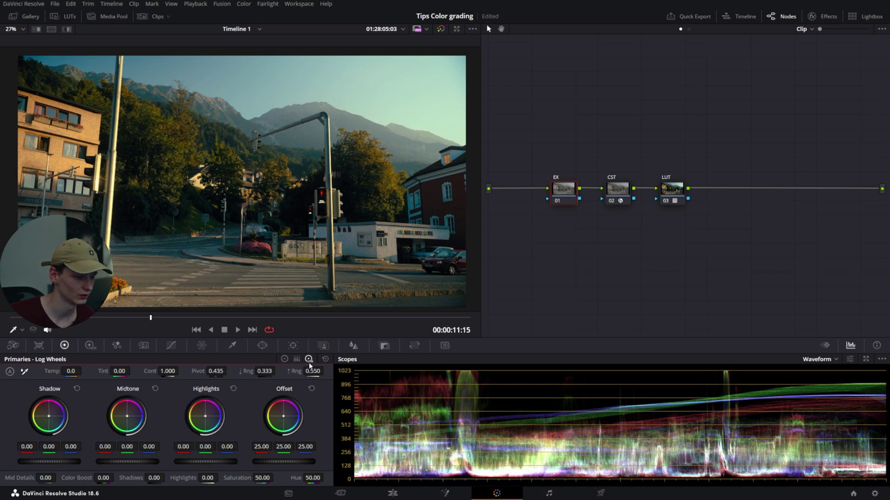
Step: Pull the EX node's Log Highlights down to darken the sky, then reset them to zero
left_click_drag(205, 462, 188, 462)
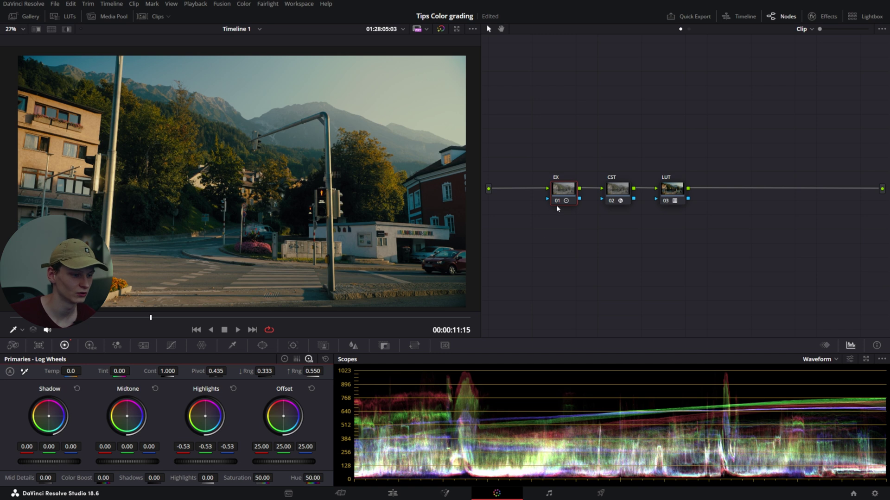
left_click(325, 359)
Step: Add serial node 03 after CST, tidy the node graph, and lower its Log Highlights to -0.30
key("alt+s")
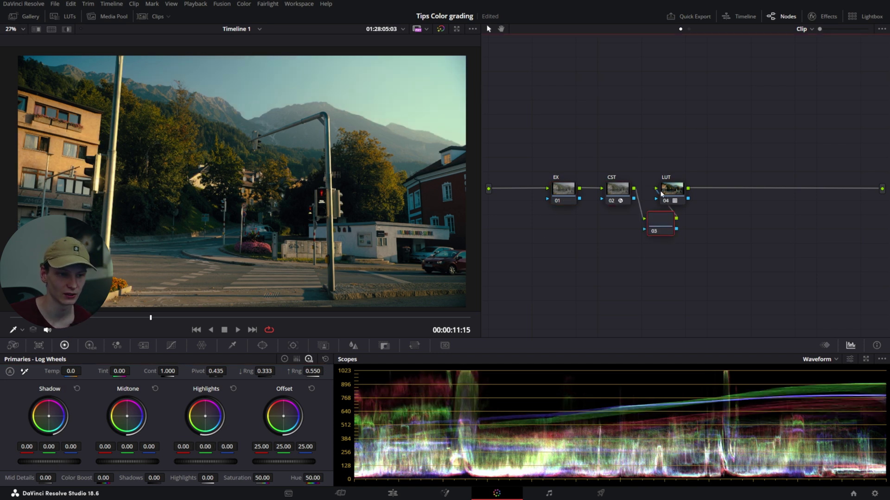
right_click(725, 157)
key("Escape")
right_click(740, 188)
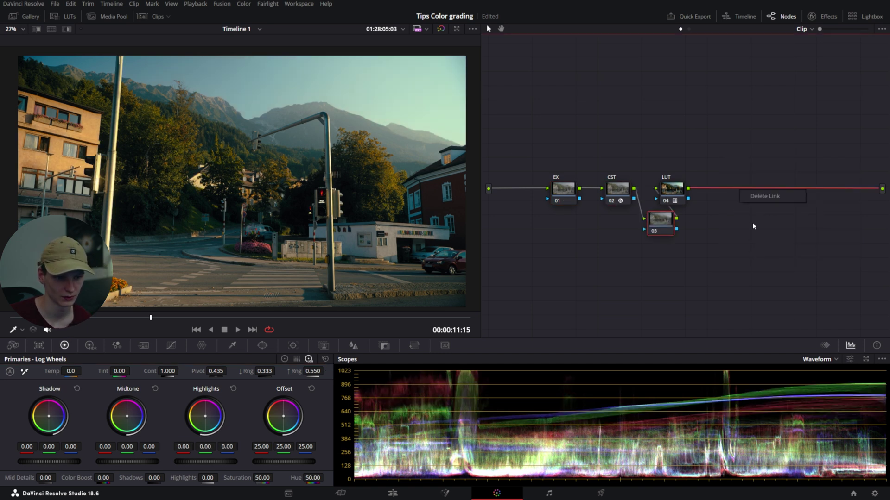
right_click(743, 150)
left_click(770, 246)
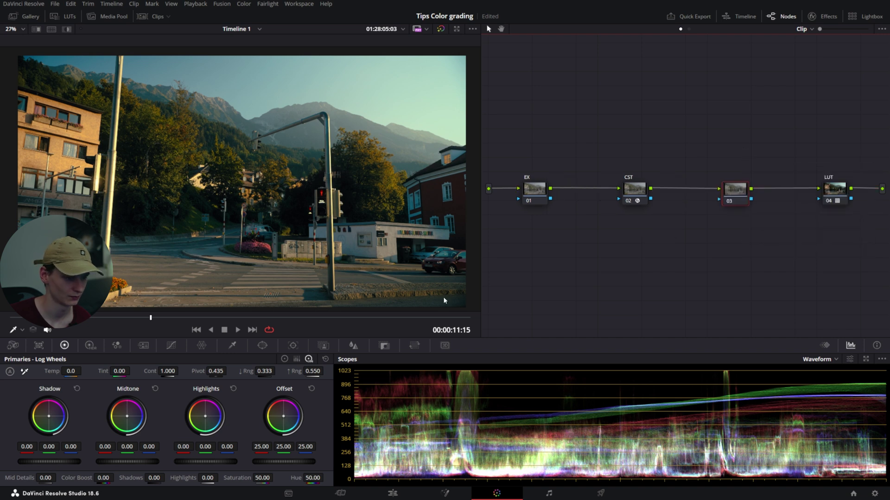
left_click_drag(202, 462, 185, 462)
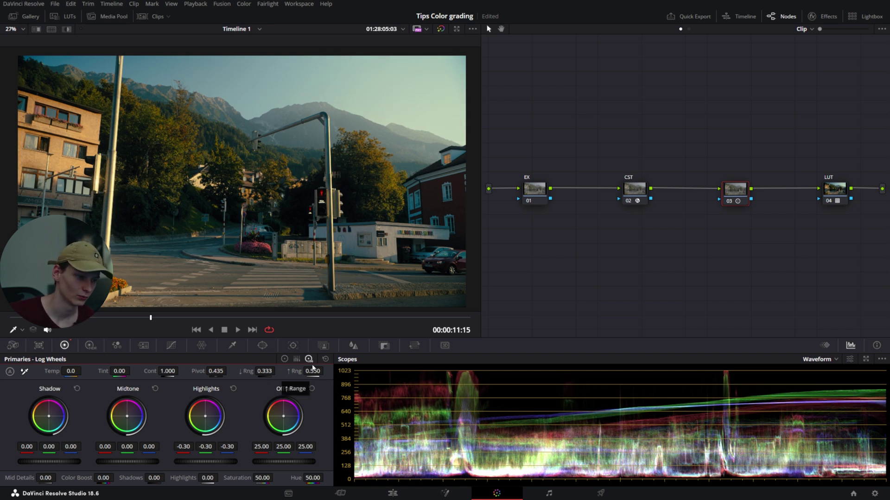
Step: Reset node 03's primaries and bring up the HDR wheels for the Shadow, Light and Highlight zones
left_click(326, 360)
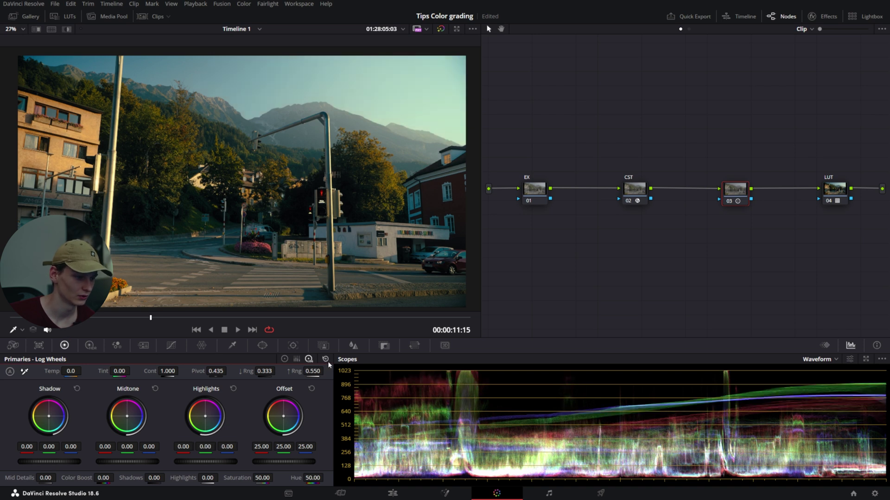
left_click(89, 346)
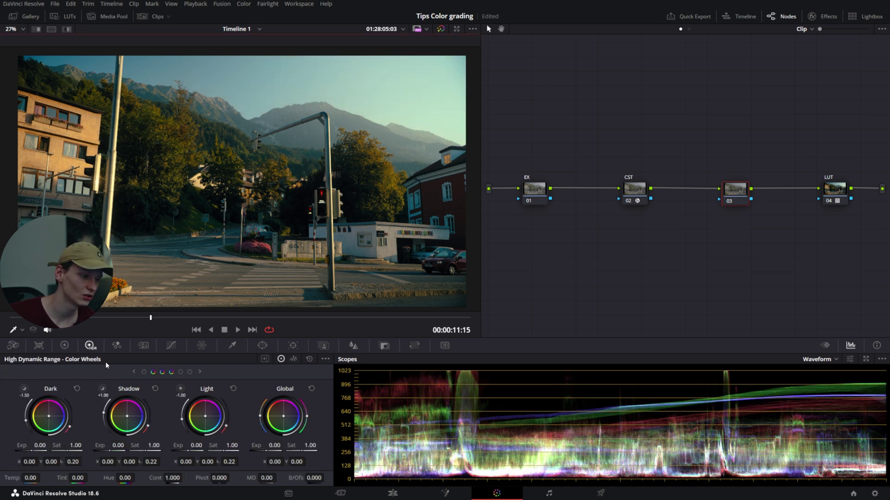
left_click(134, 372)
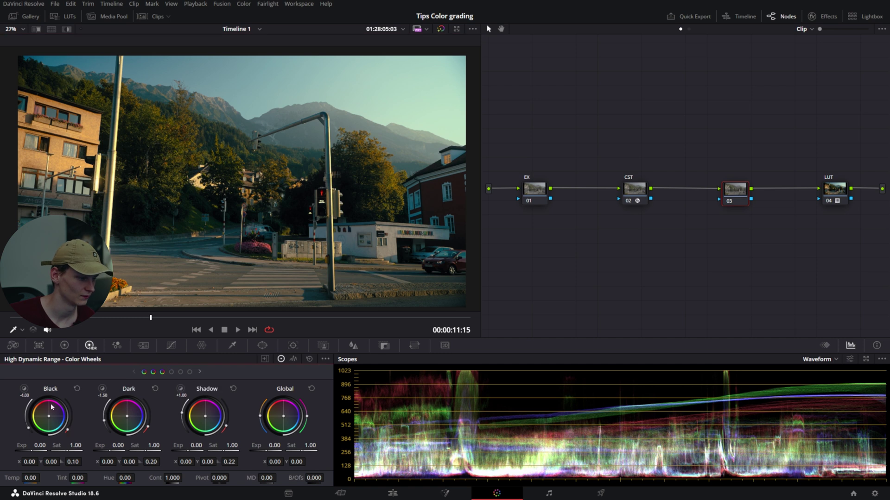
left_click(201, 372)
left_click(201, 372)
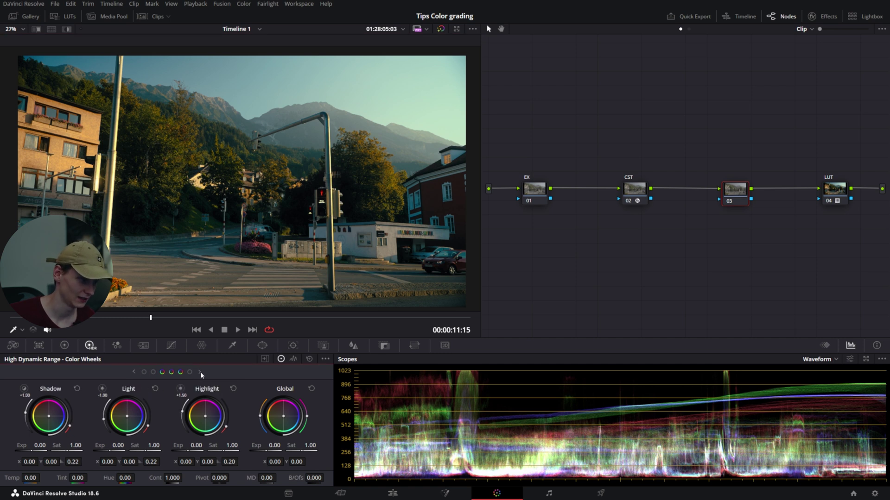
left_click(200, 372)
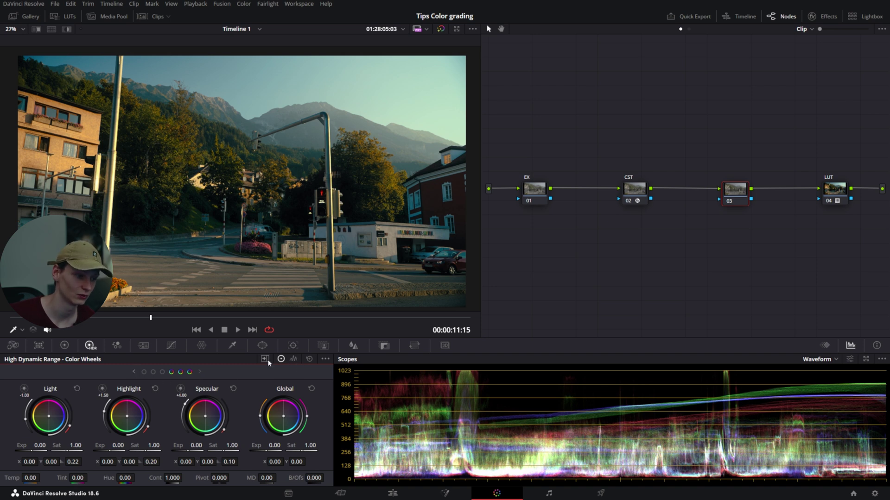
left_click(293, 360)
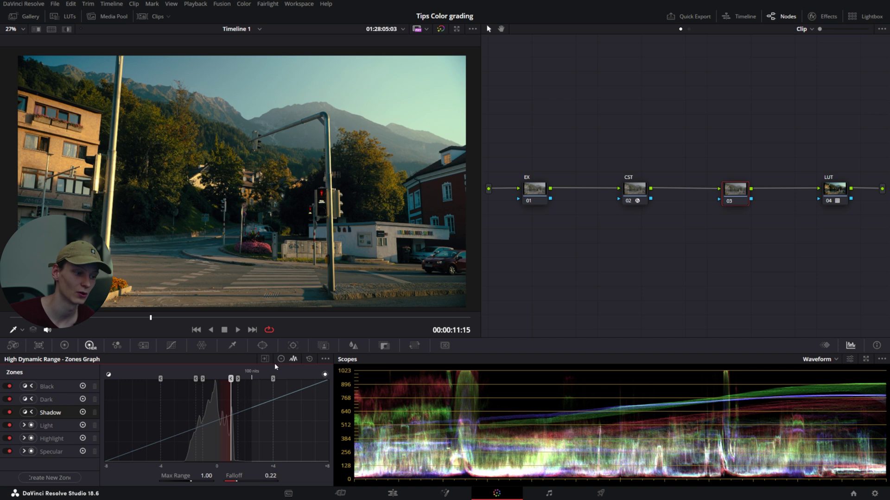
left_click(280, 360)
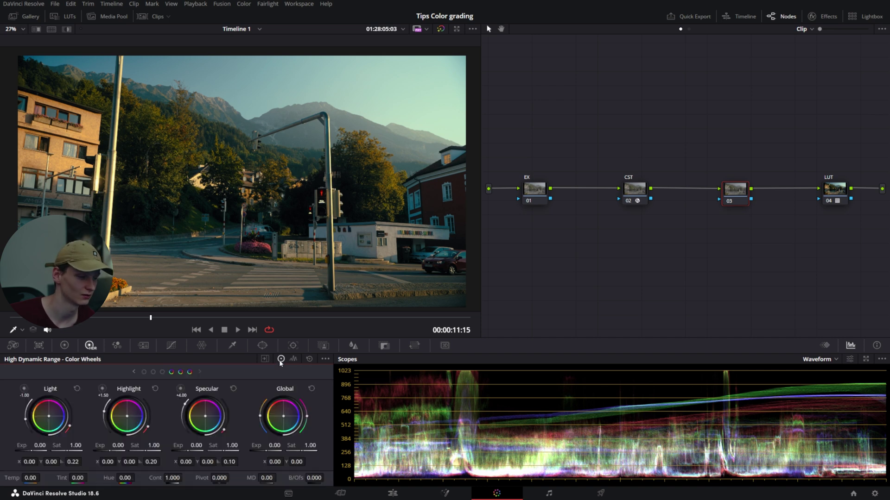
left_click(200, 373)
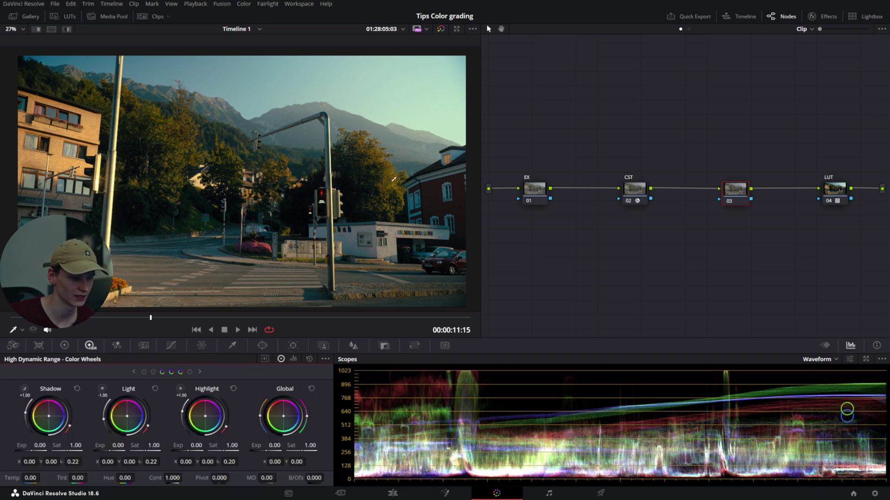
Step: Lower HDR exposure on Highlight, Light (-0.23), Dark and Shadow zones, then compare with node 03 bypassed
mouse_move(196, 445)
left_mouse_down()
mouse_move(158, 446)
mouse_move(202, 446)
left_mouse_up()
left_click_drag(115, 449, 109, 449)
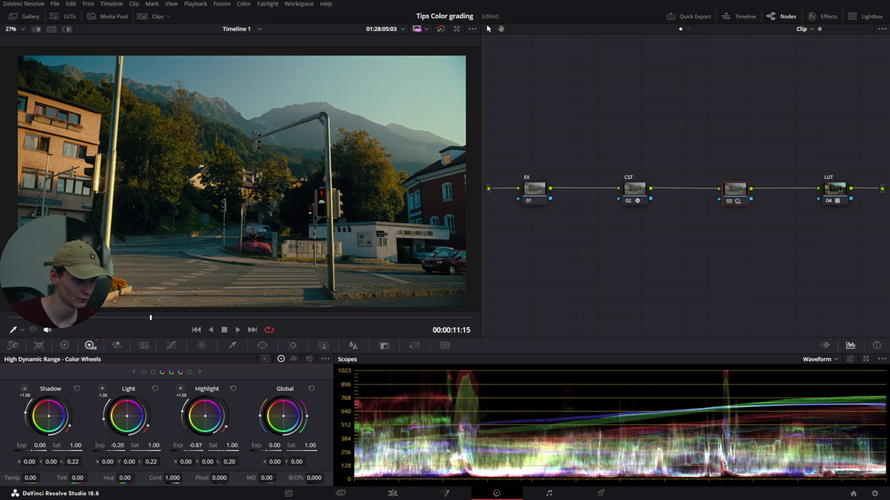
left_click_drag(117, 446, 113, 444)
left_click(135, 372)
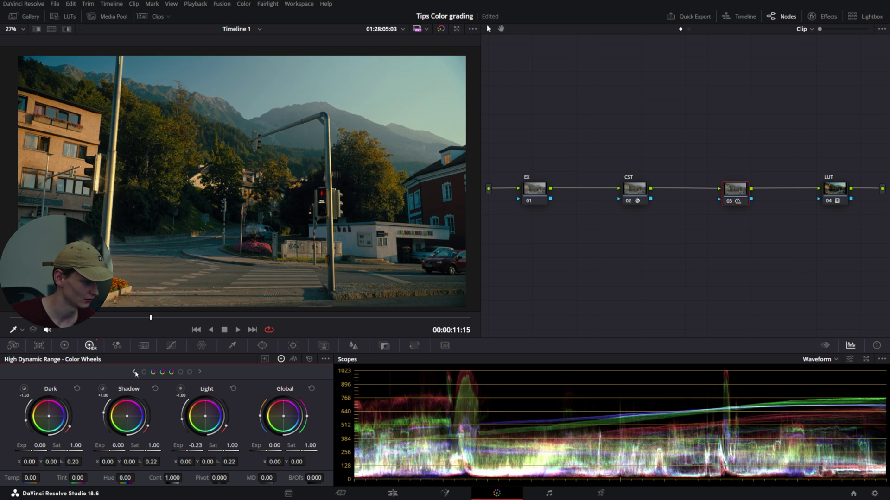
left_click_drag(35, 450, 9, 450)
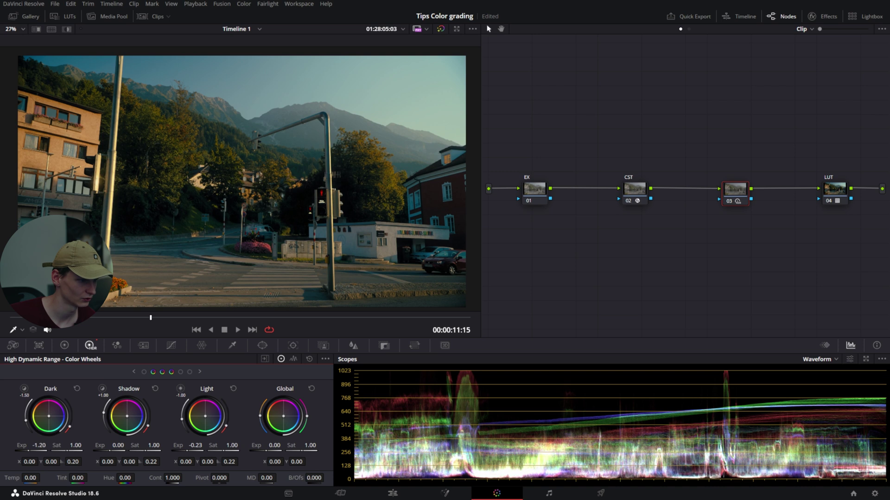
left_click_drag(118, 448, 117, 448)
key("ctrl+d")
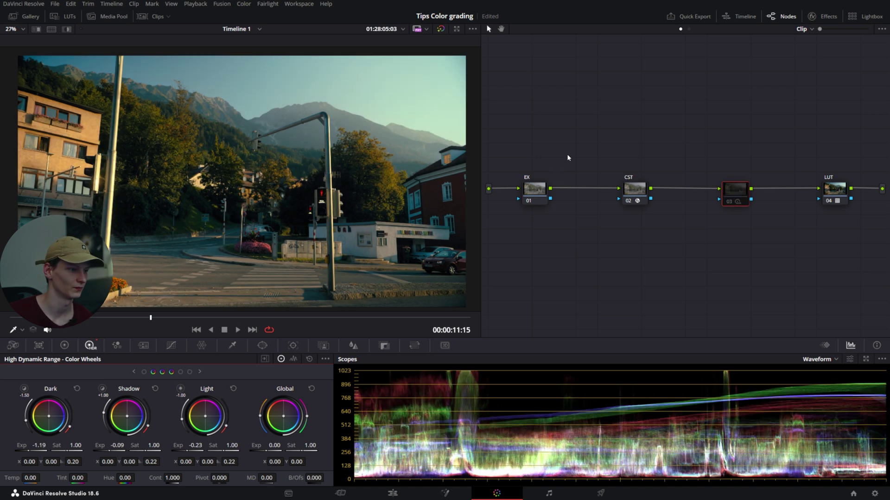
key("ctrl+d")
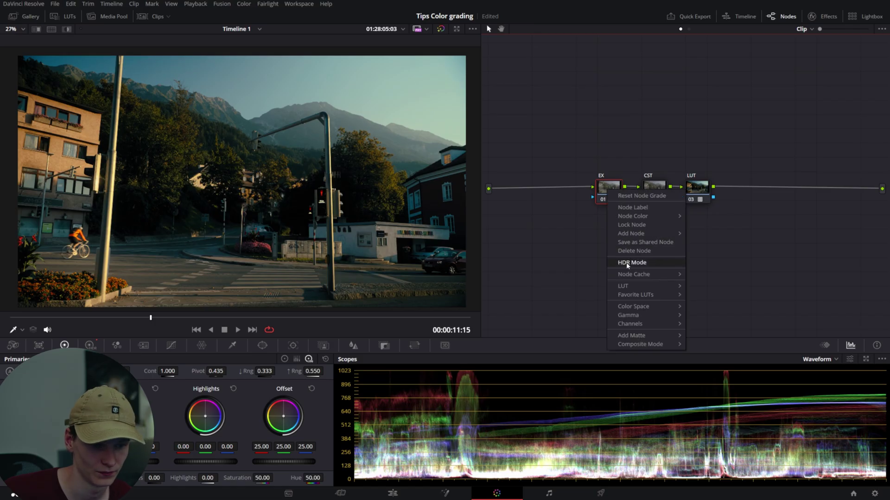
Step: Add a layer node alongside EX and tidy the node graph layout
mouse_move(632, 233)
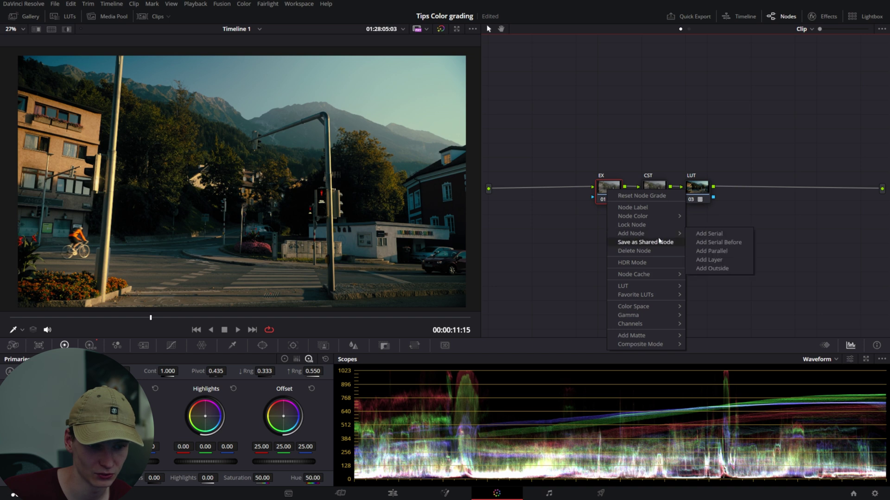
left_click(709, 250)
left_click_drag(609, 222, 610, 230)
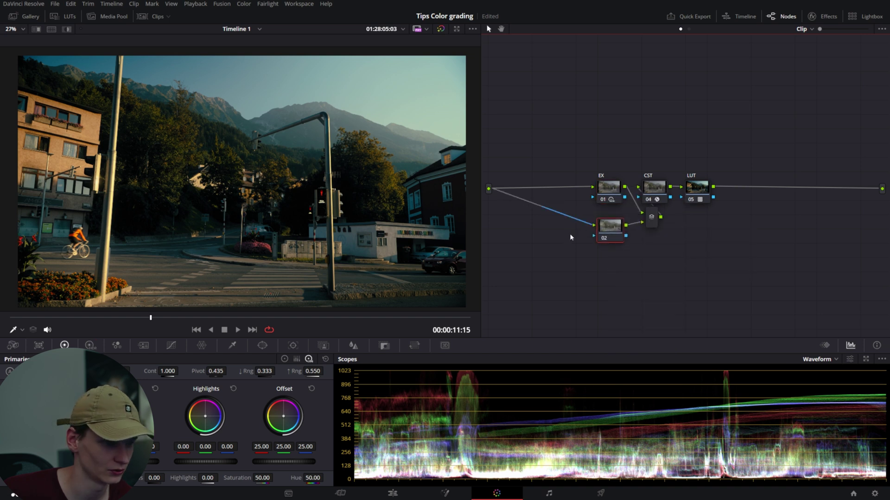
right_click(651, 268)
left_click(690, 364)
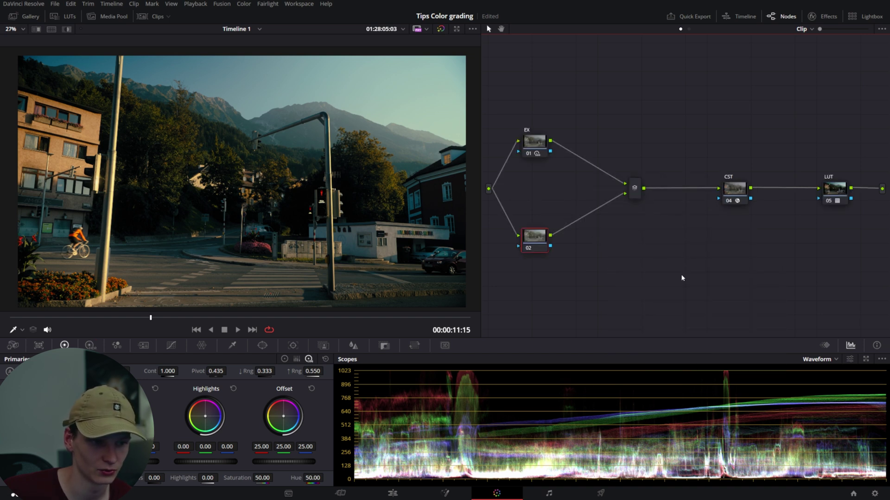
Step: Add a gradient mask to the layer node, placed and rotated along the mountain line over the sky
left_click(262, 345)
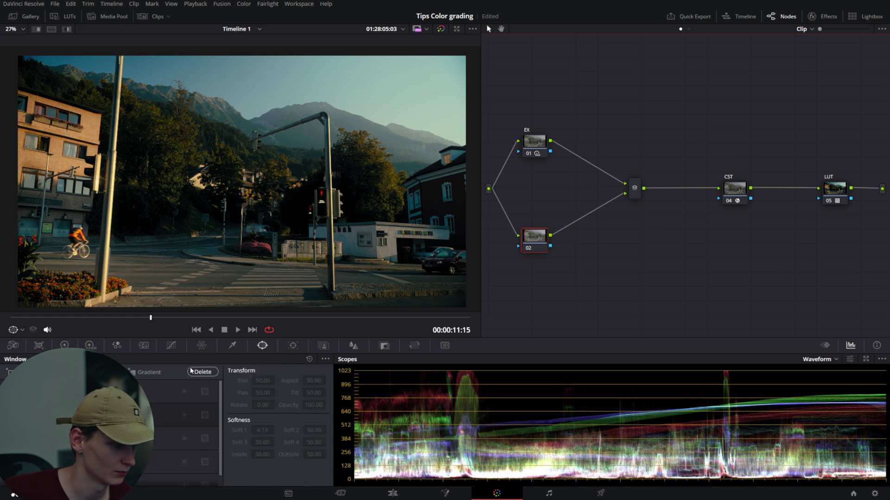
left_click(148, 372)
left_click_drag(268, 179, 401, 132)
left_click_drag(377, 162, 362, 175)
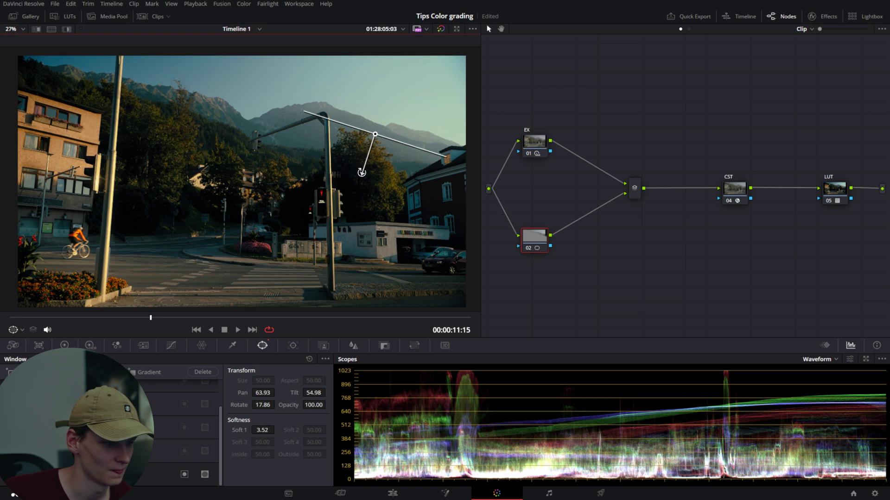
Step: Darken the masked sky's Highlights to -0.39 and save the project
left_click(64, 345)
mouse_move(213, 465)
left_mouse_down()
mouse_move(186, 466)
mouse_move(199, 466)
left_mouse_up()
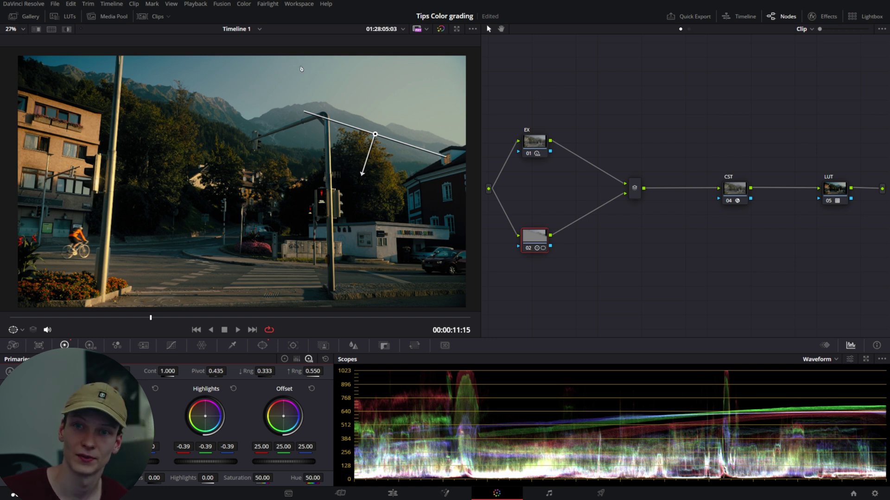
key("ctrl+s")
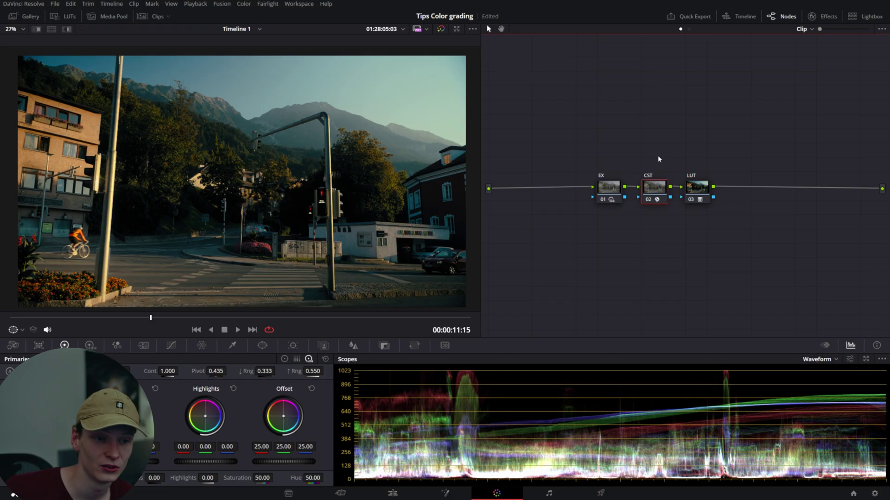
Step: Select the EX node and move it left to make room in the node graph
left_click(605, 188)
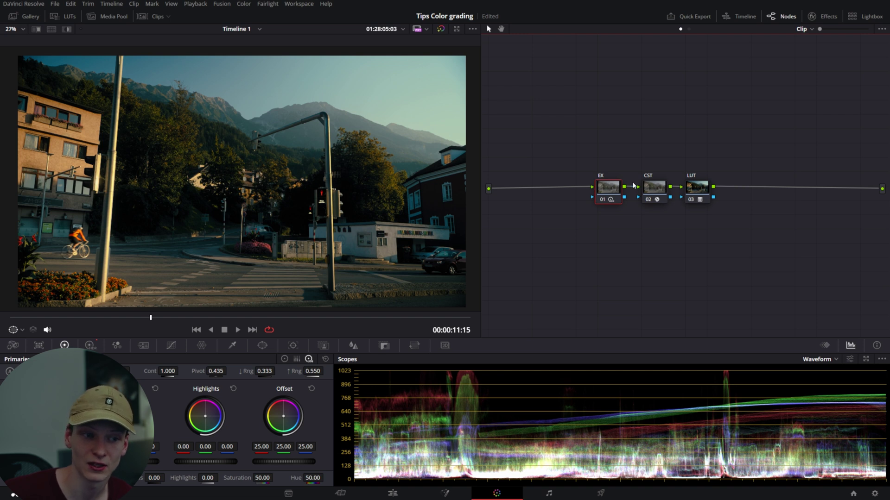
left_click_drag(607, 189, 555, 190)
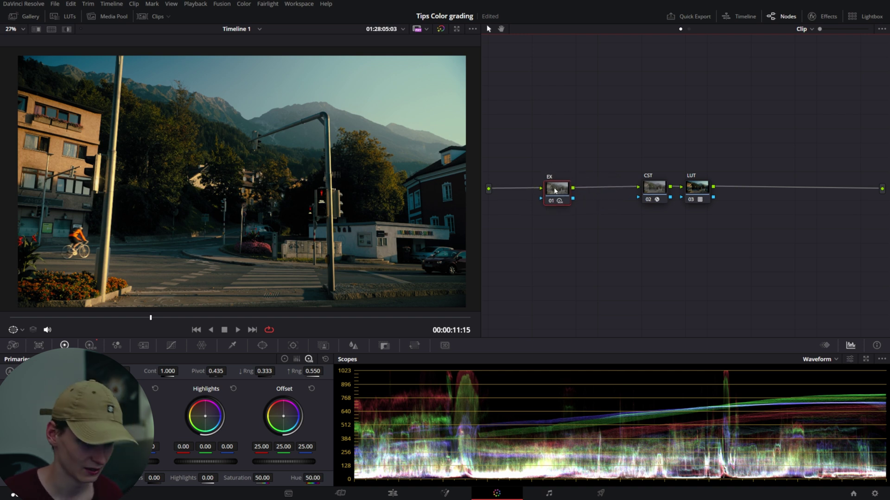
Step: Add a new serial node after EX, ahead of the CST node
right_click(555, 190)
mouse_move(582, 233)
left_click(639, 234)
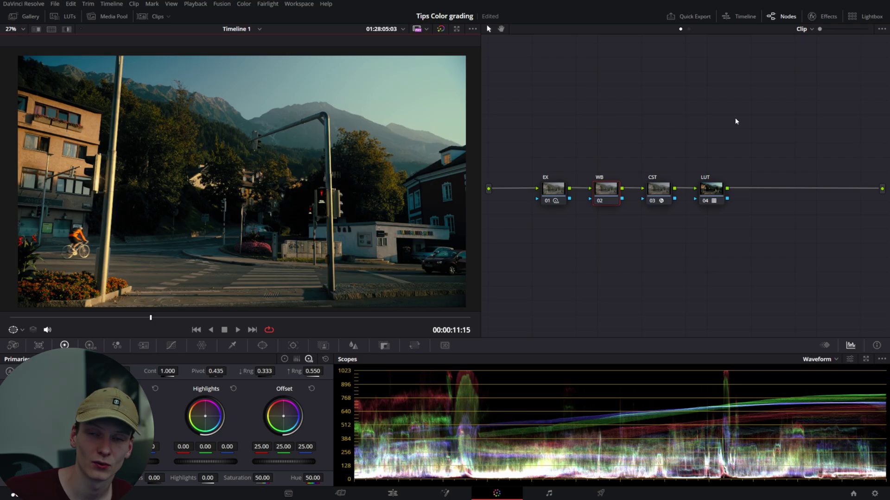
left_click(650, 188)
Step: Check the CST settings, then try a parallel node beside EX and undo it
left_click(823, 19)
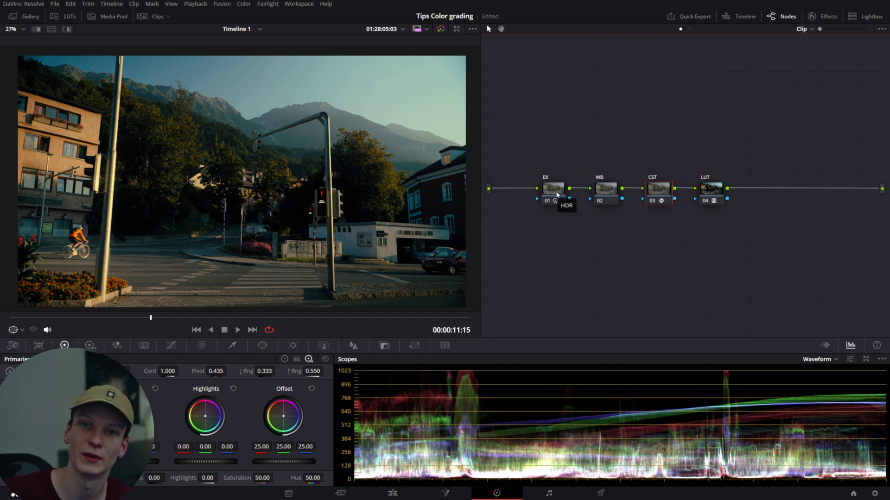
left_click(557, 194)
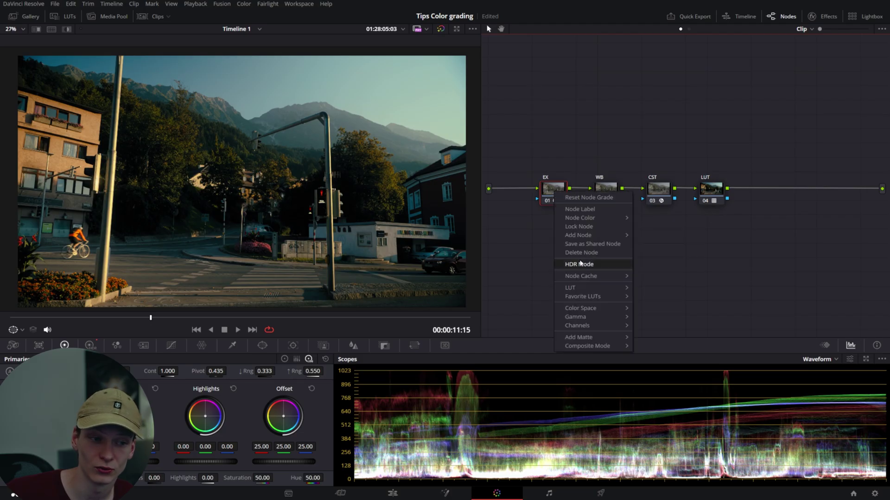
mouse_move(587, 236)
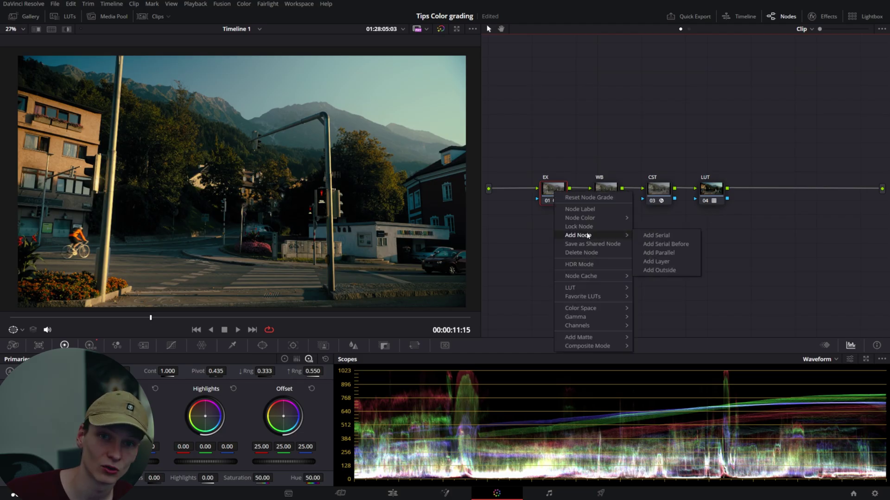
left_click(658, 252)
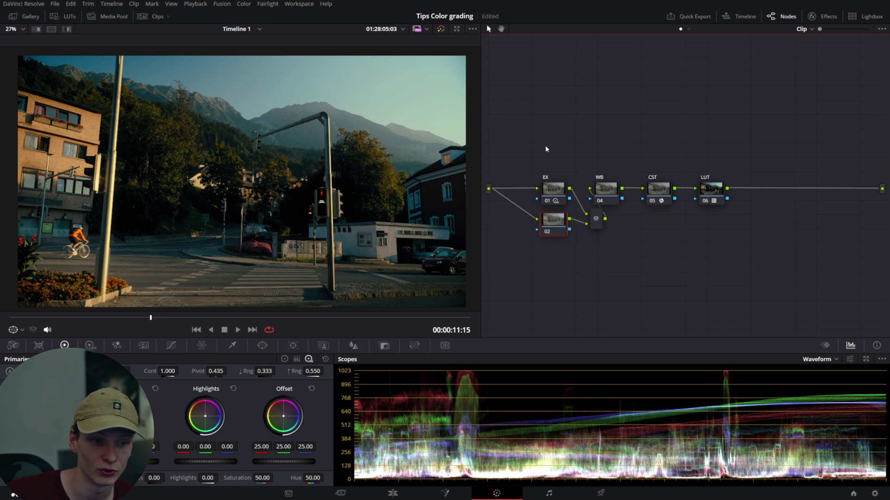
key("ctrl+z")
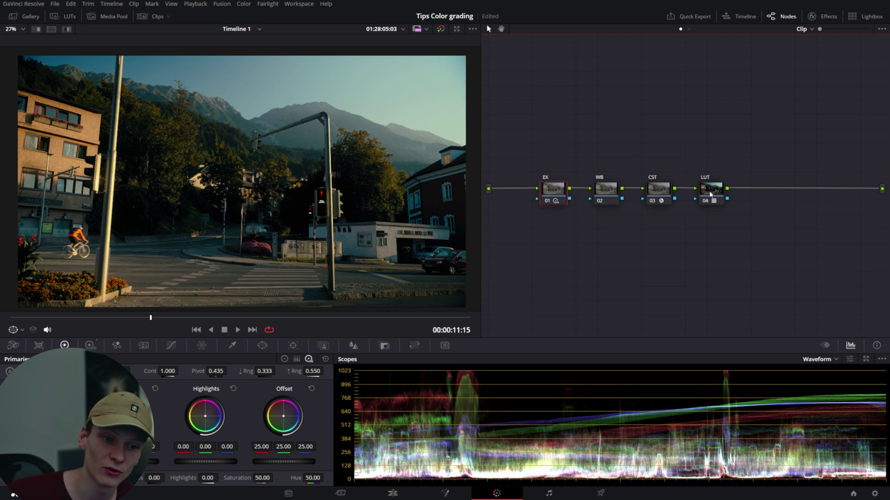
Step: Move the LUT node right to make room and bring up its node options
left_click_drag(710, 194, 787, 194)
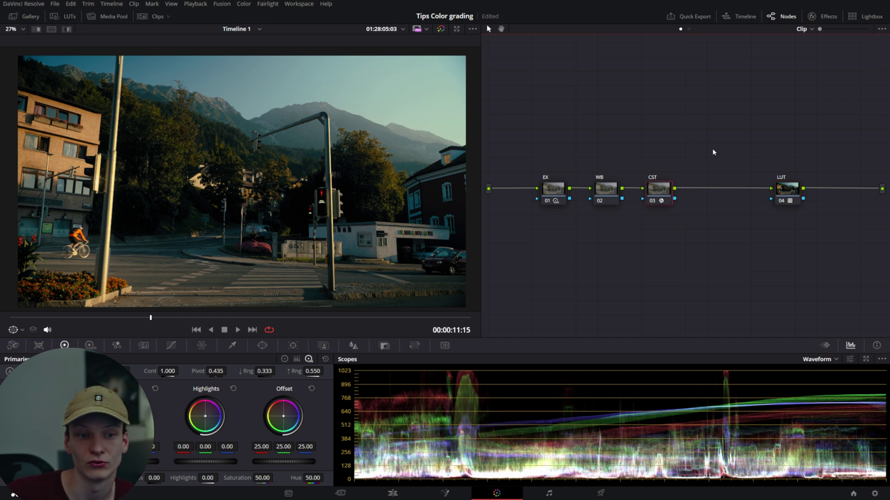
left_click(822, 16)
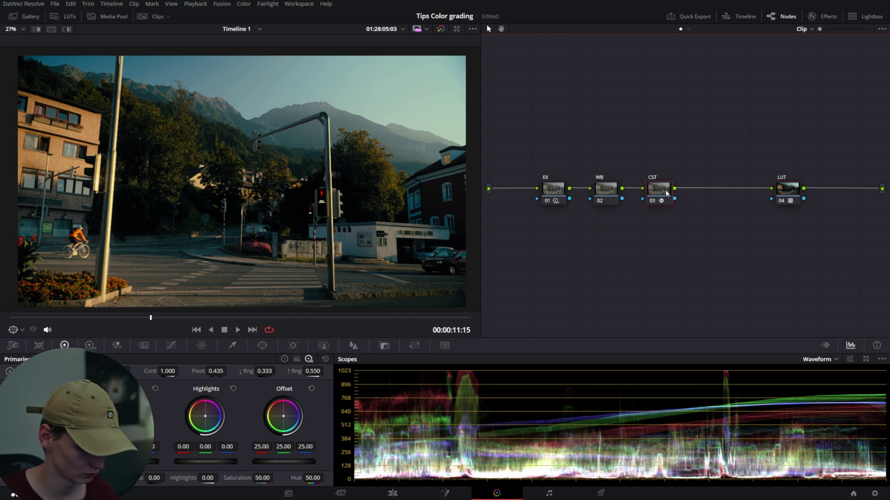
right_click(705, 190)
Step: Add a new node before LUT, label it 'CW', and nudge it slightly right
left_click(715, 210)
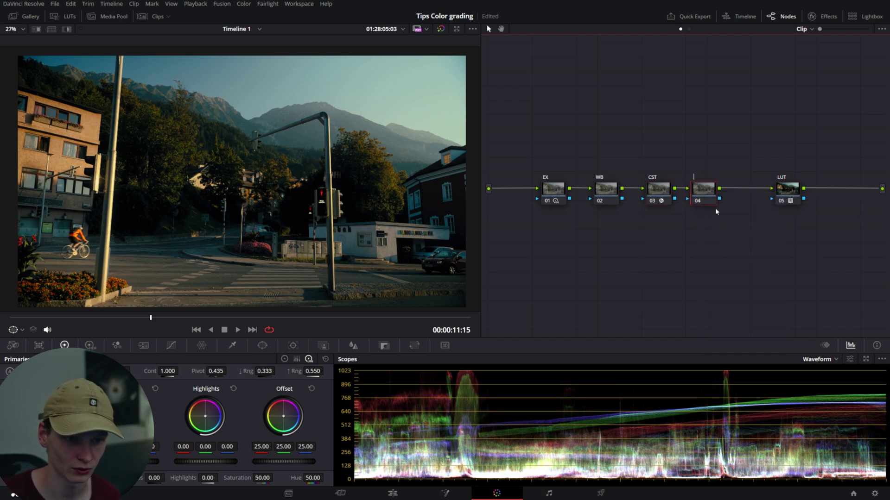
type("CW")
key("Return")
left_click_drag(702, 193, 705, 194)
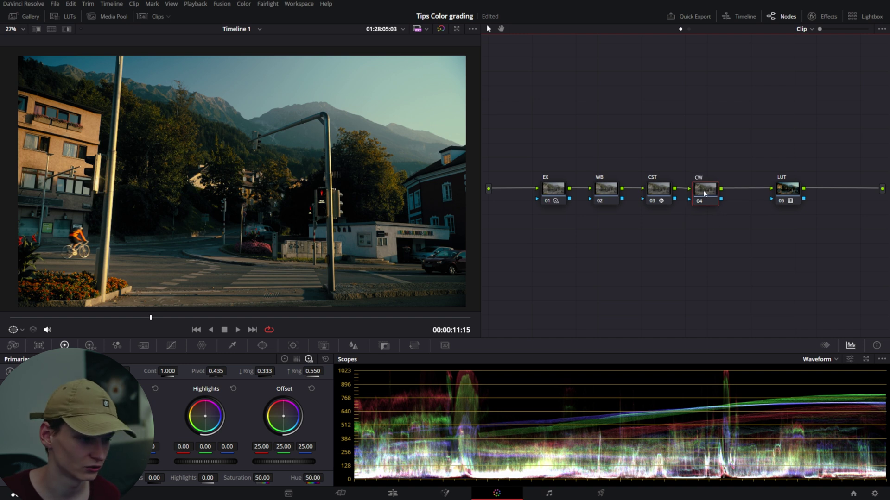
Step: In an enlarged Color Warper window, pull the leftmost mesh point inward to desaturate that hue
left_click(202, 347)
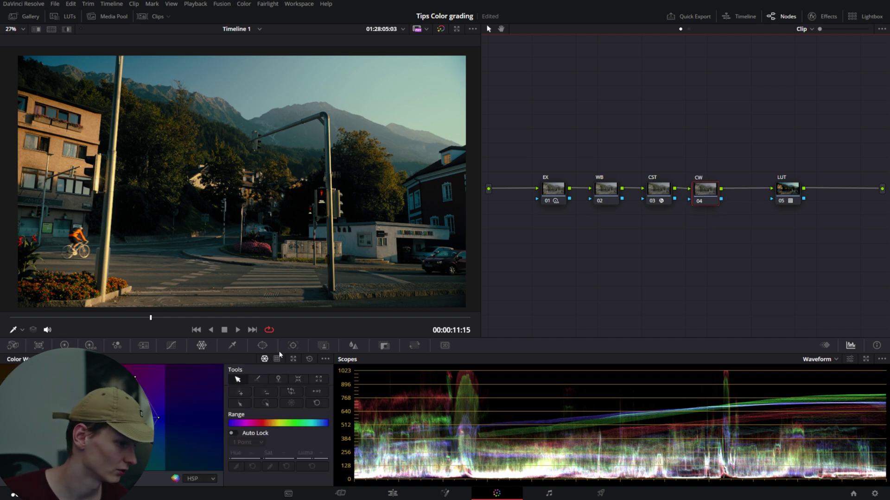
left_click(293, 359)
left_click_drag(510, 131, 574, 108)
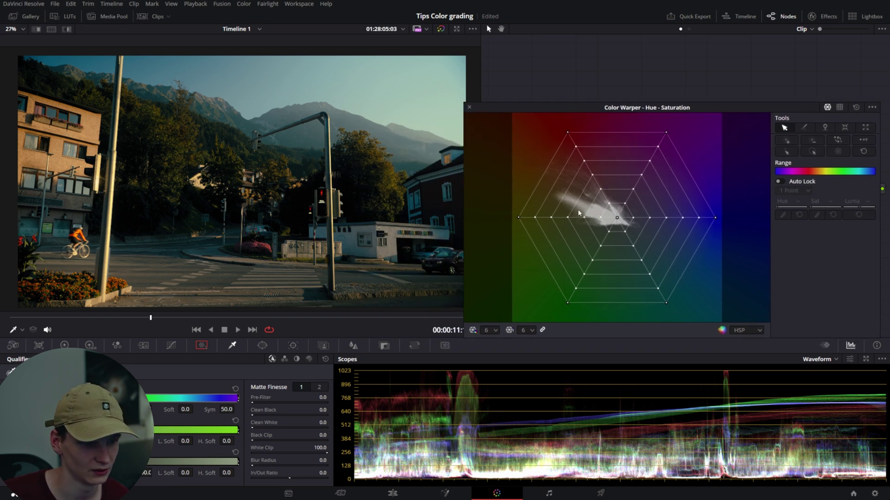
left_click(519, 217)
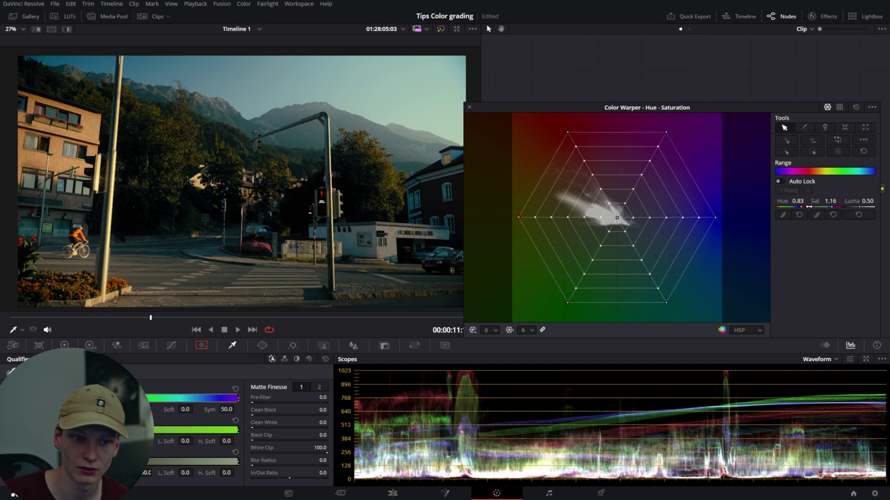
left_click_drag(518, 217, 524, 247)
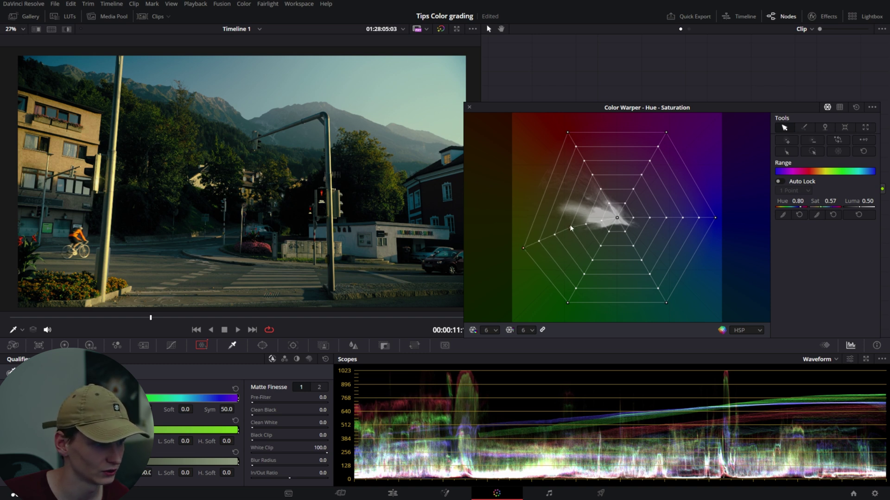
Step: Push a warp mesh point back outward, close the warper, and disable CW to compare
mouse_move(570, 227)
left_mouse_down()
mouse_move(553, 236)
mouse_move(574, 229)
left_mouse_up()
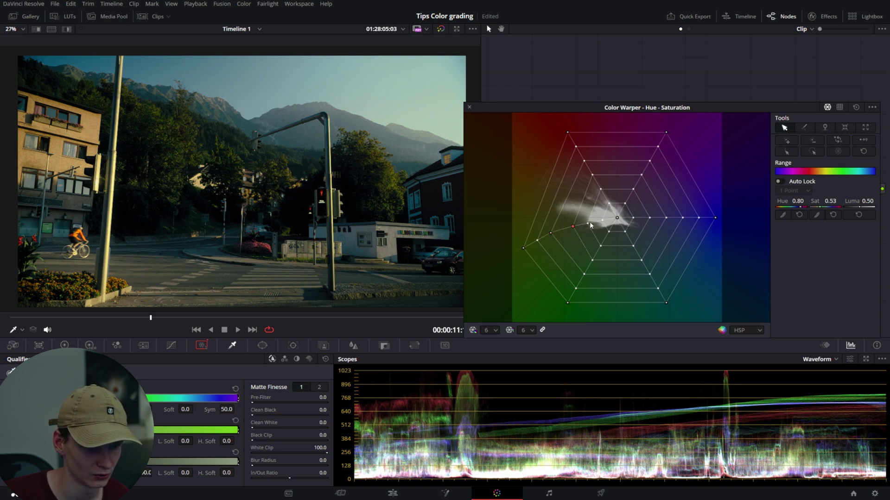
left_click(589, 223)
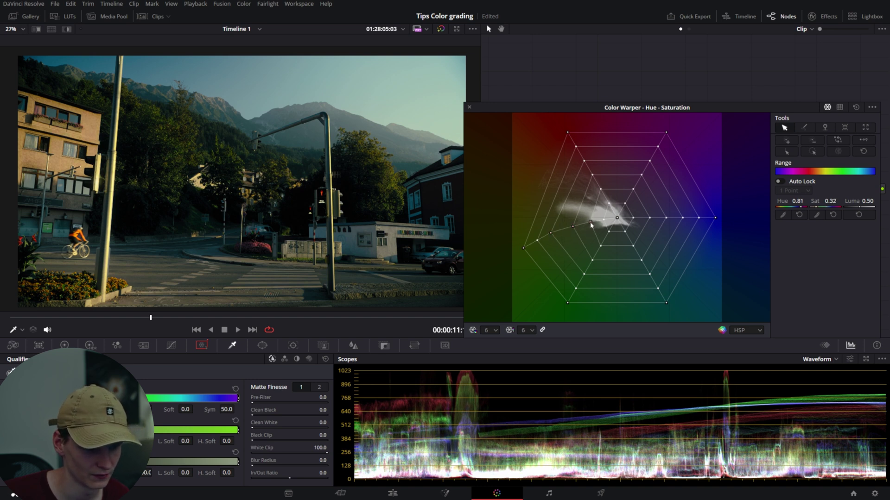
left_click(550, 234)
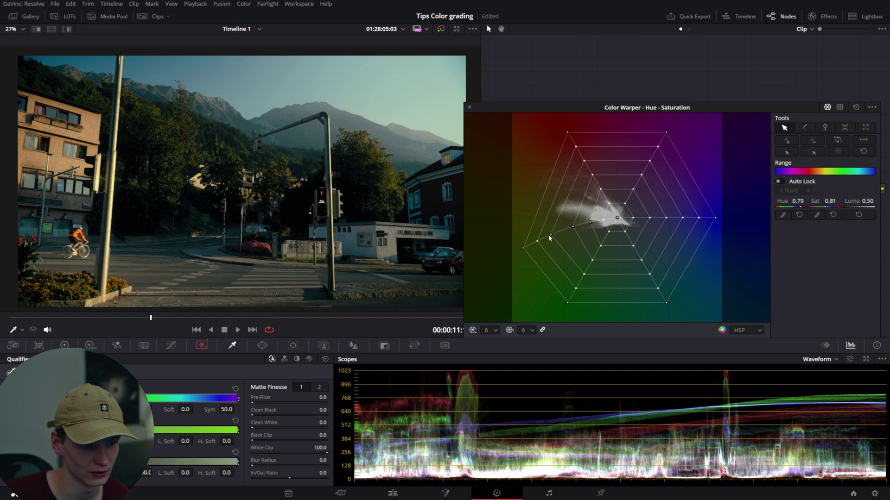
left_click(469, 108)
left_click(697, 200)
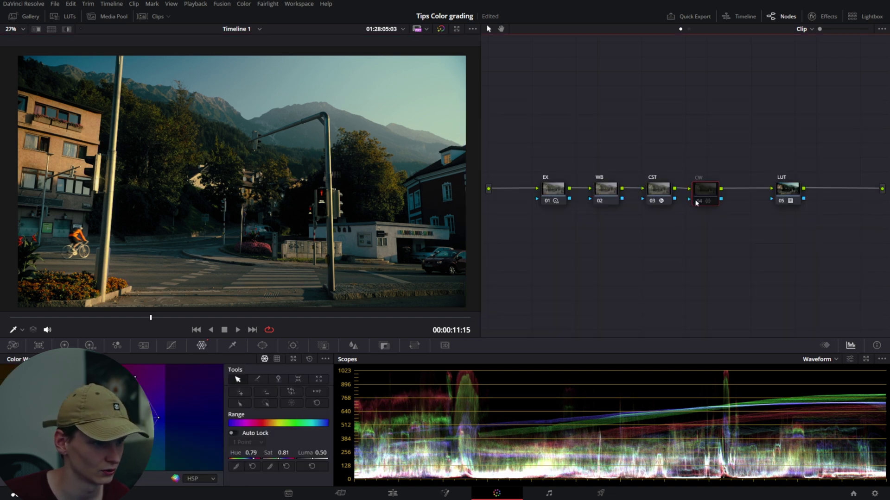
Step: Re-enable the CW node and select the CST node
left_click(697, 200)
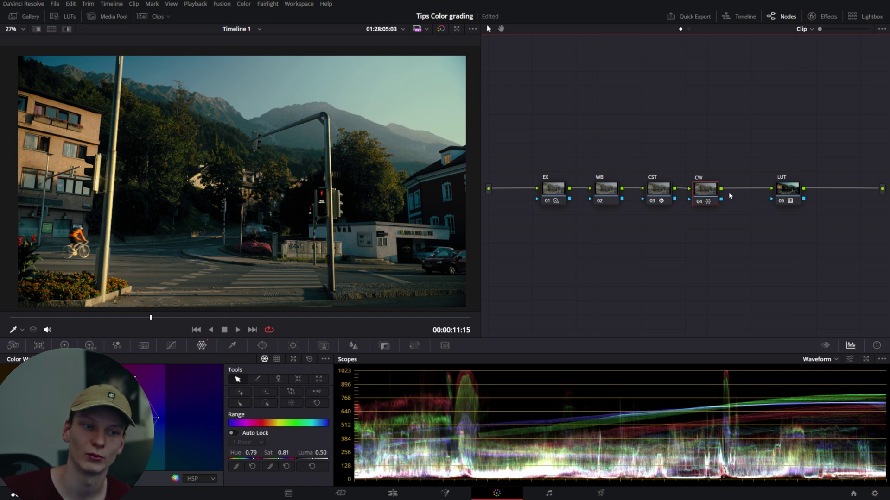
left_click(797, 192)
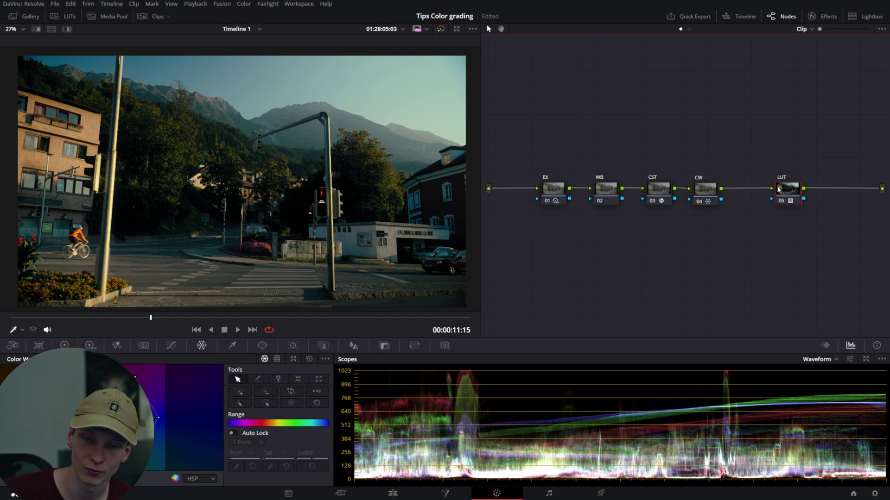
left_click(655, 192)
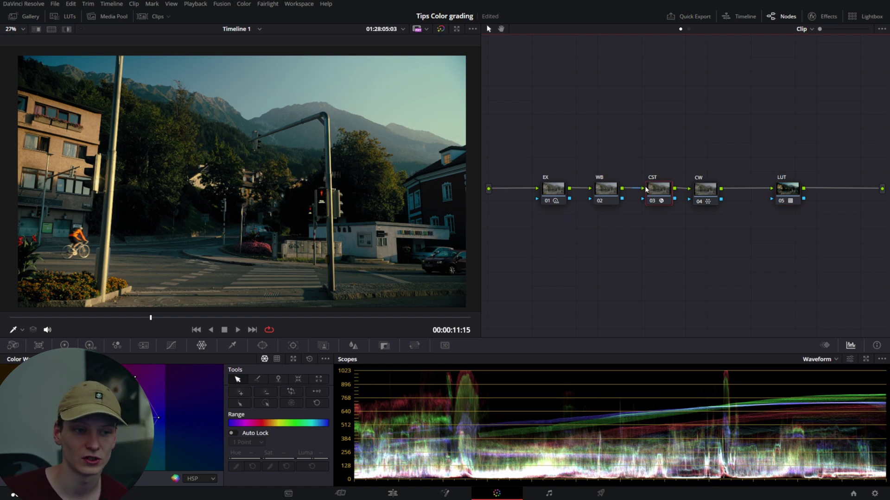
Step: Show the CST node's colour space transform settings and confirm output gamma stays ARRI LogC3
left_click(823, 16)
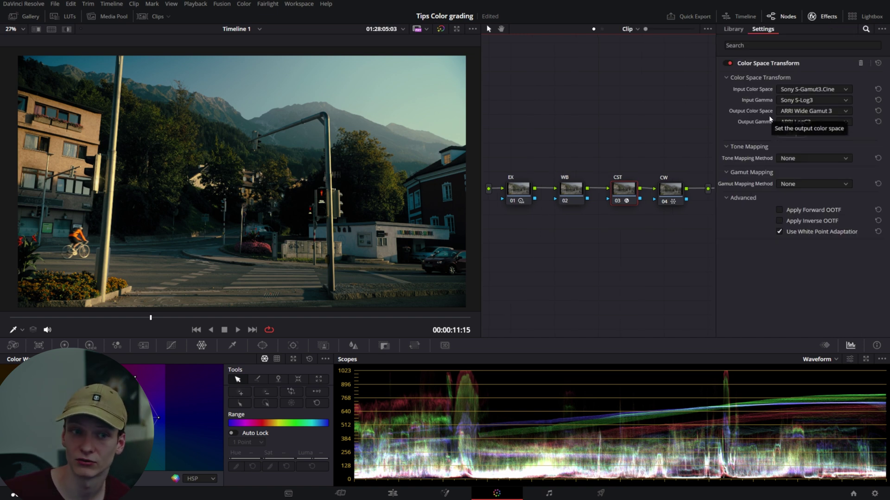
left_click(797, 123)
left_click(796, 123)
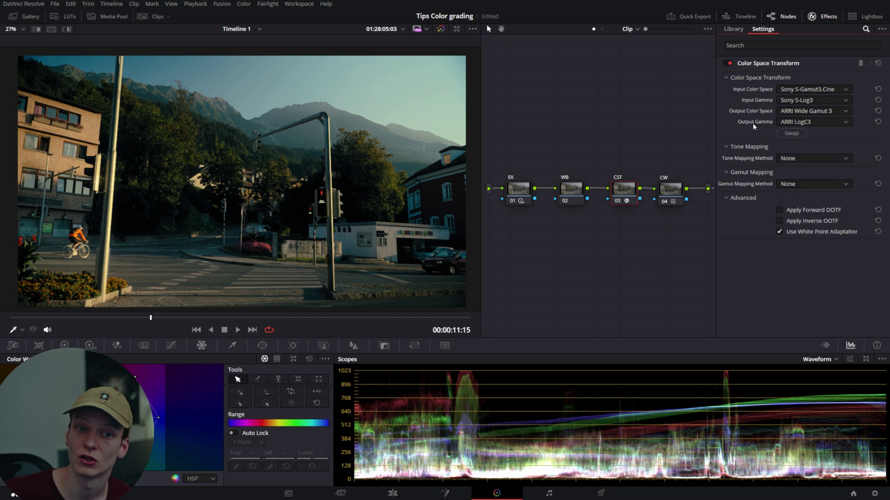